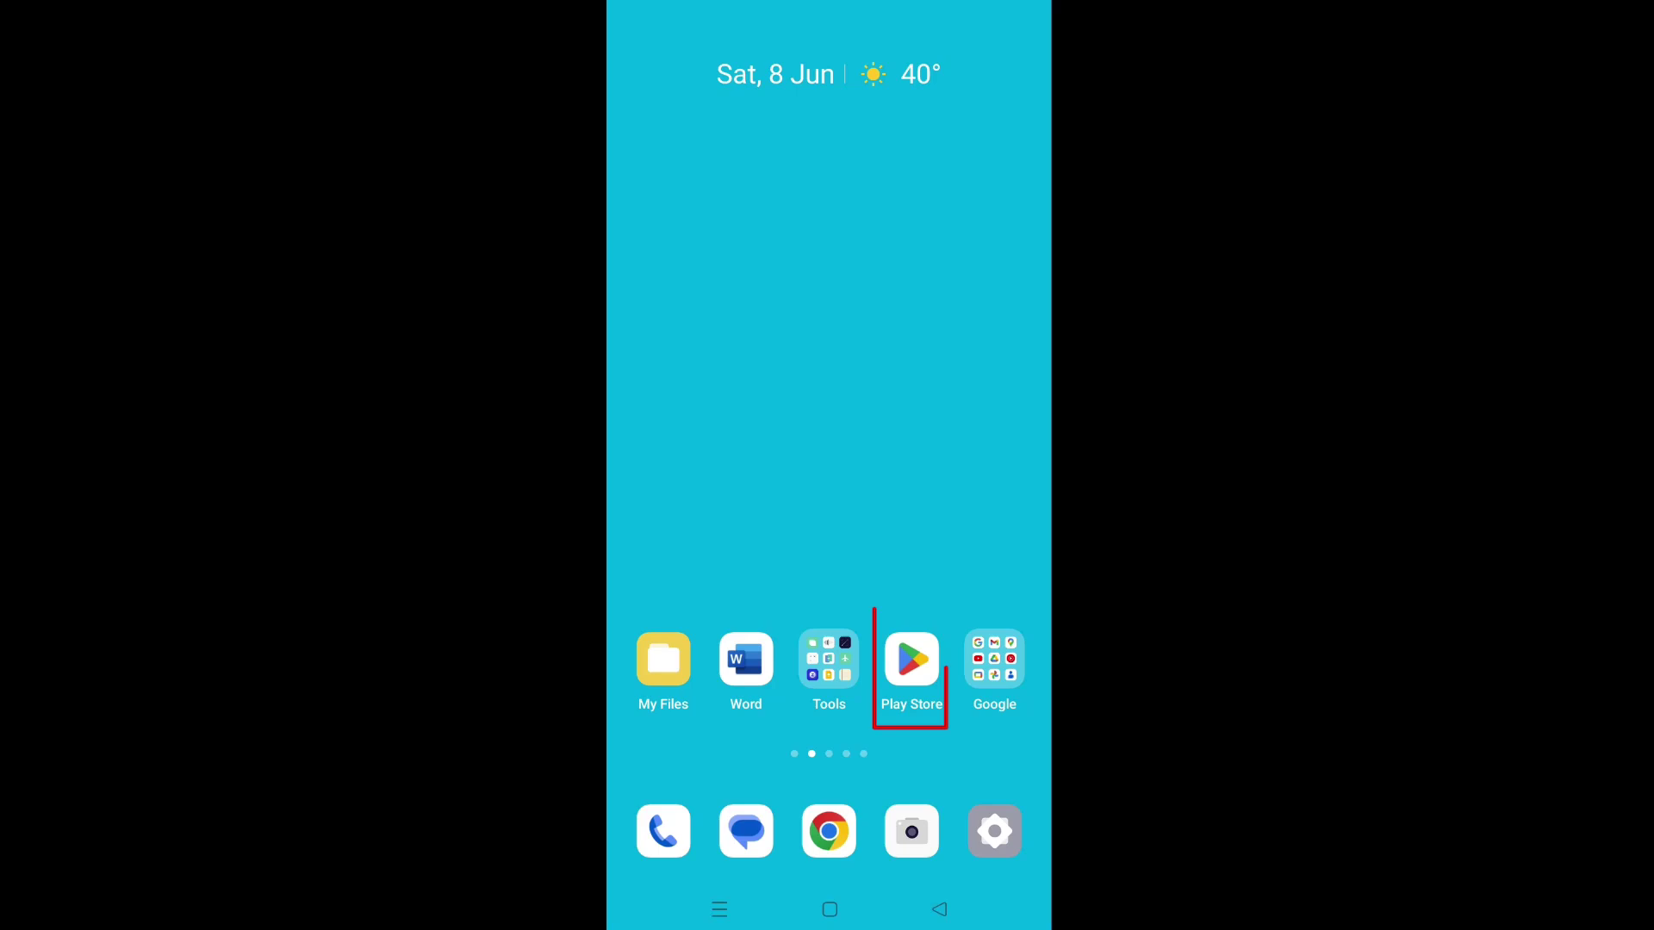
# - Search the Play Store for 'files by google app' to see Files by Google marked installed
pyautogui.click(912, 660)
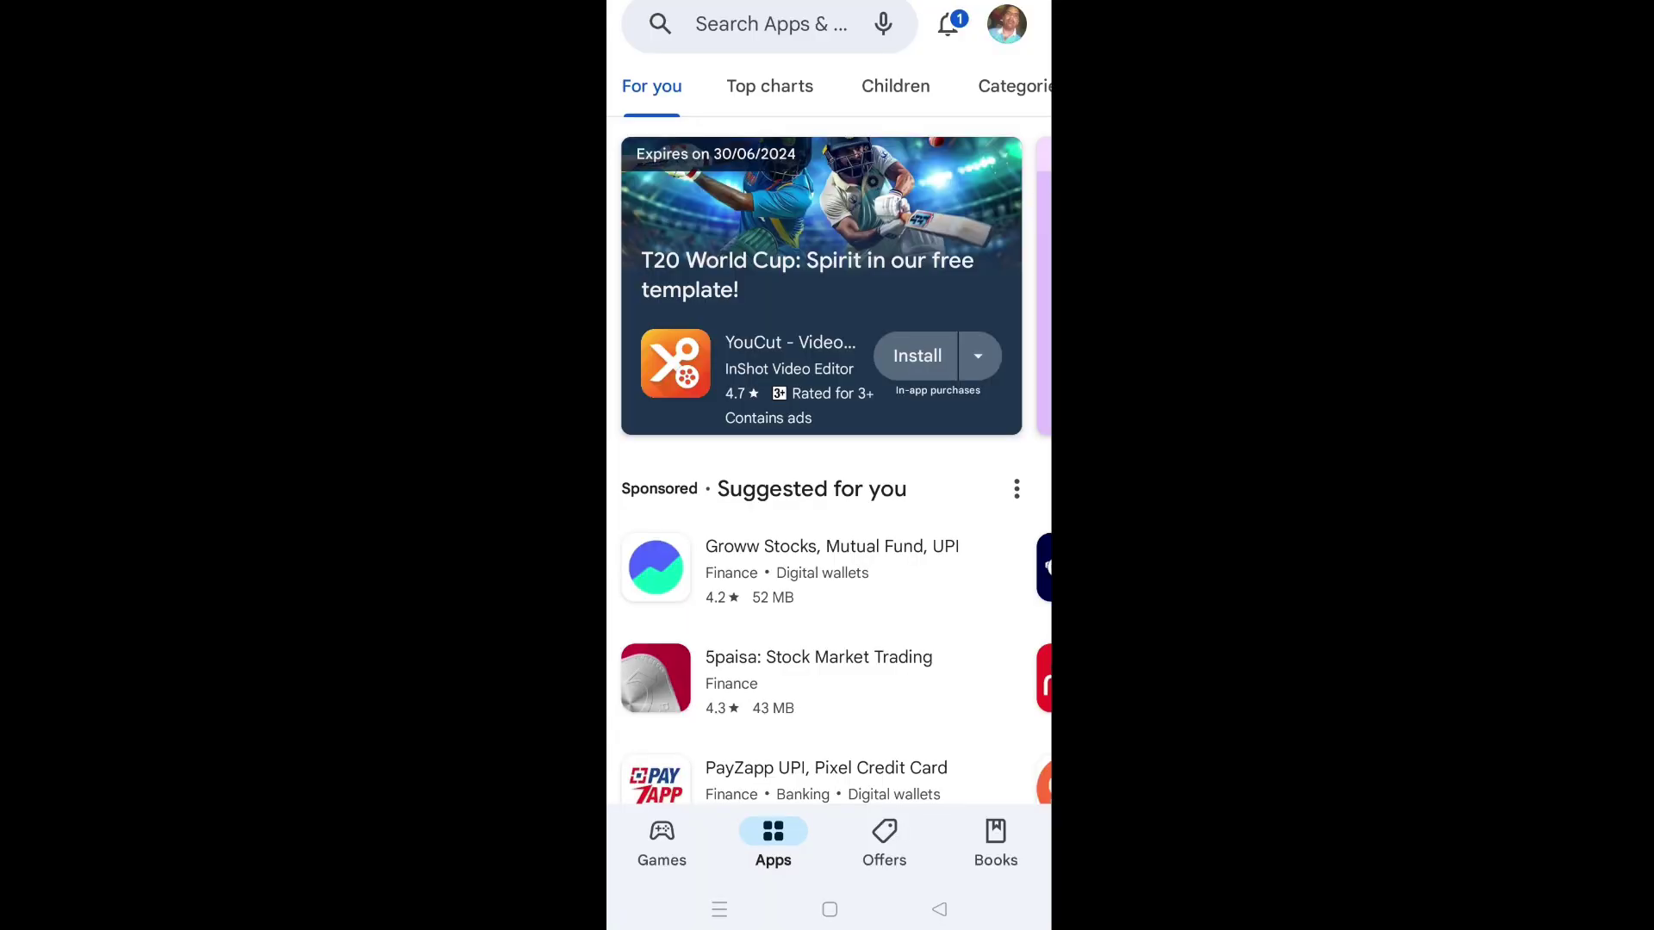
pyautogui.click(772, 23)
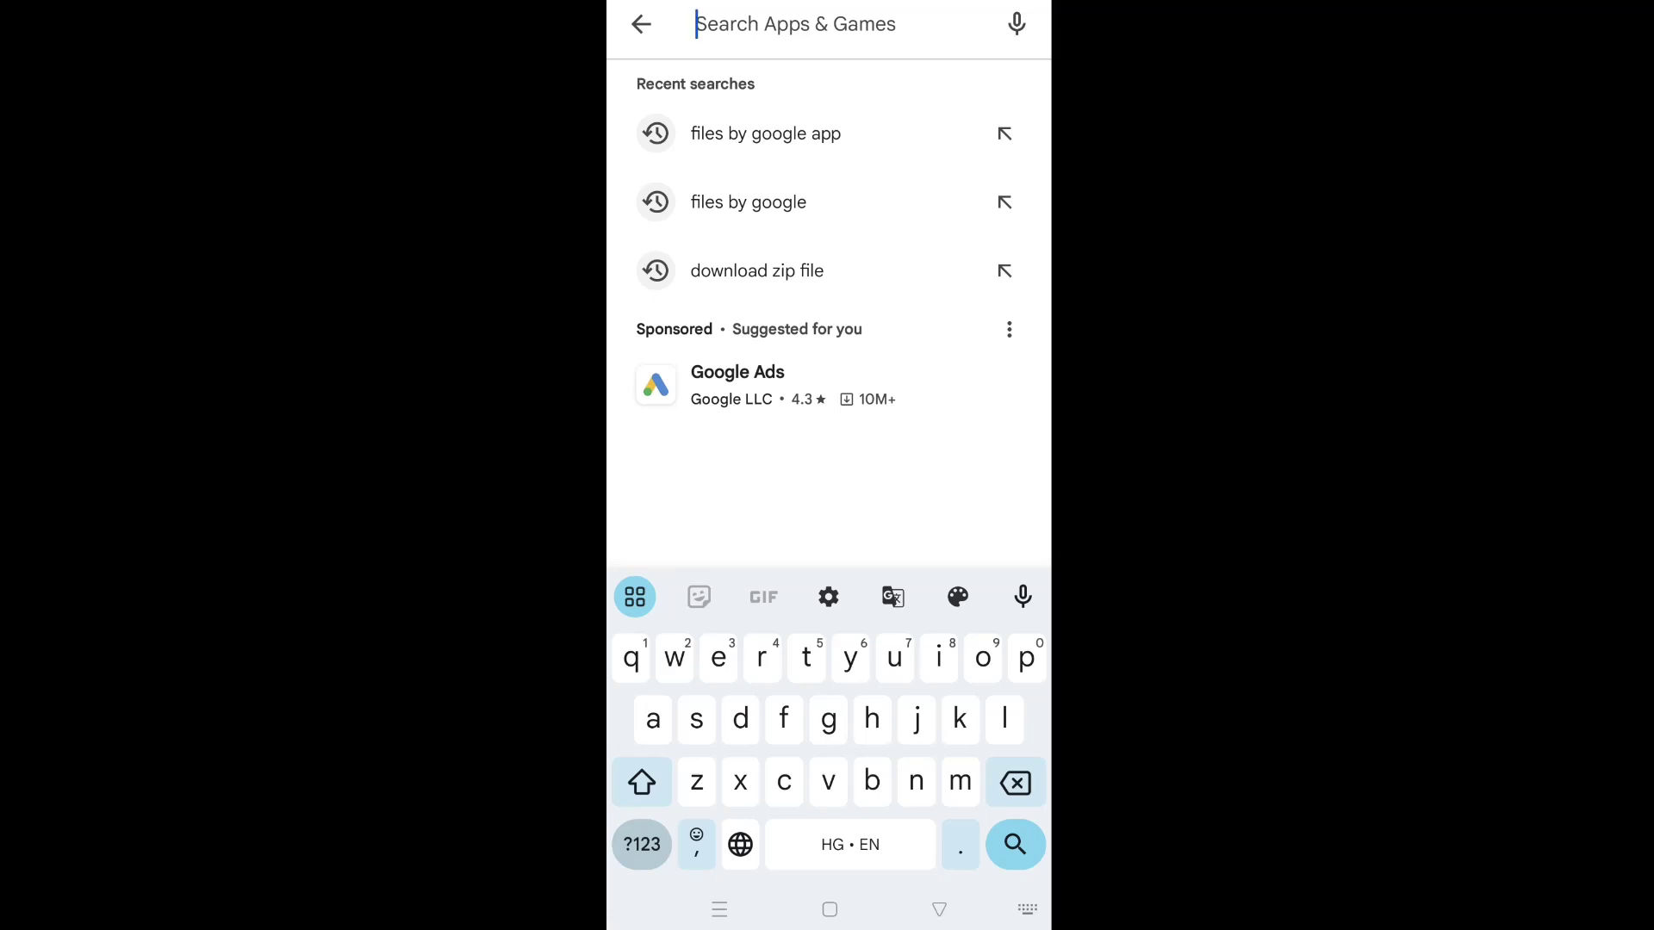
pyautogui.write('file')
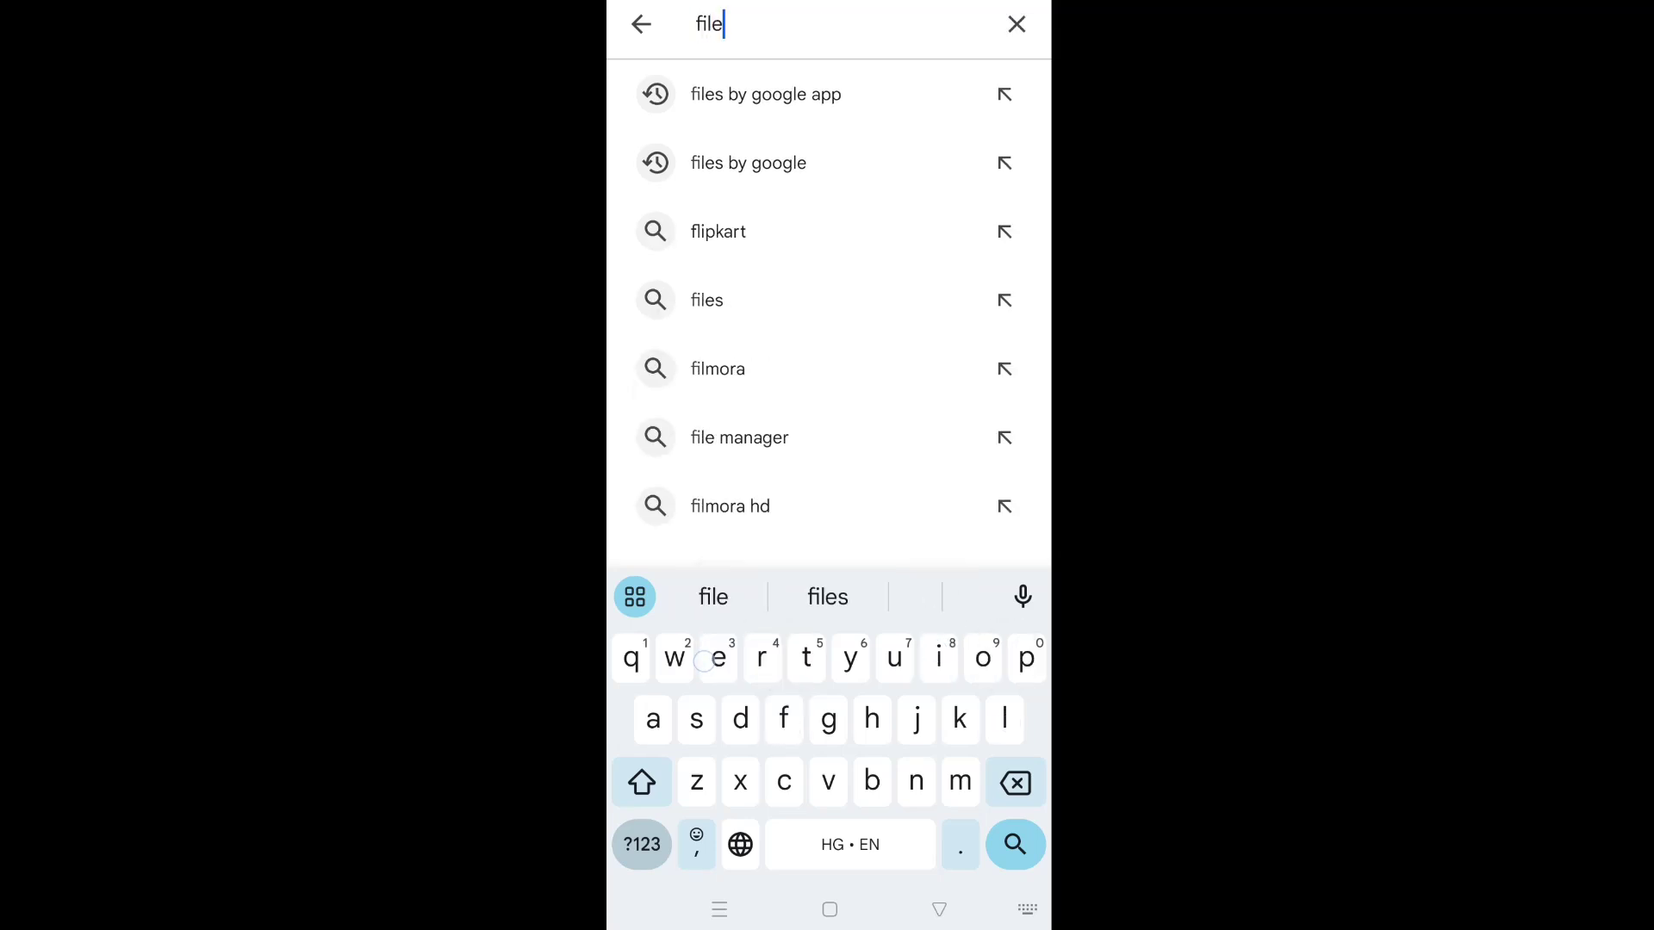
pyautogui.write('s')
pyautogui.click(827, 595)
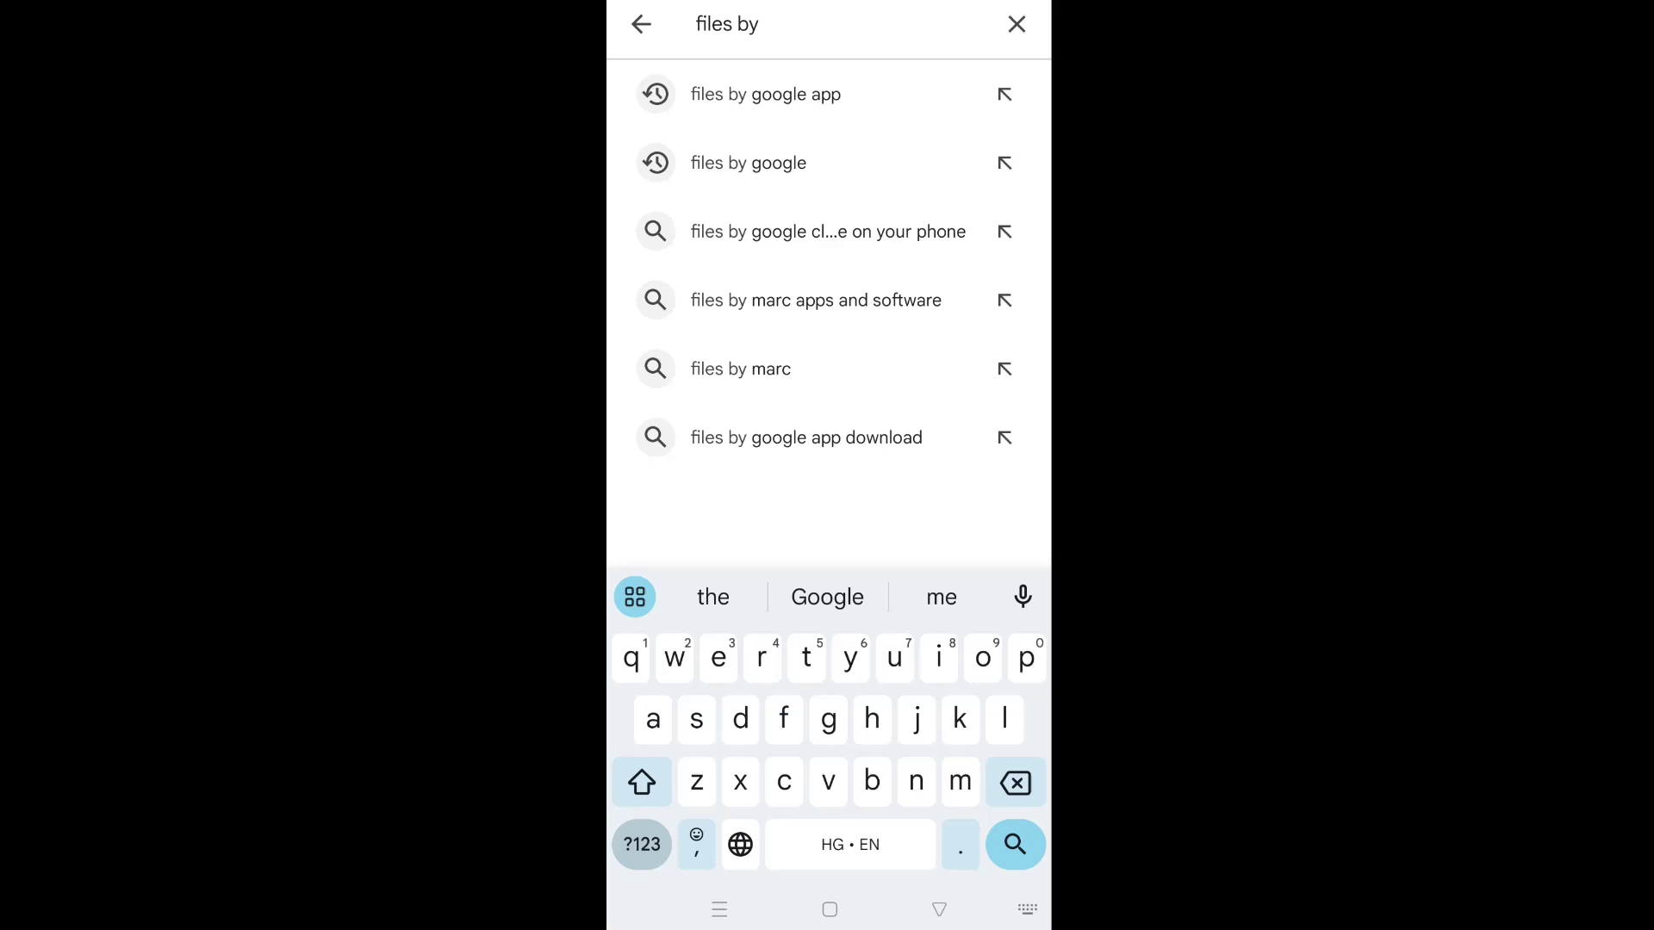
pyautogui.click(827, 595)
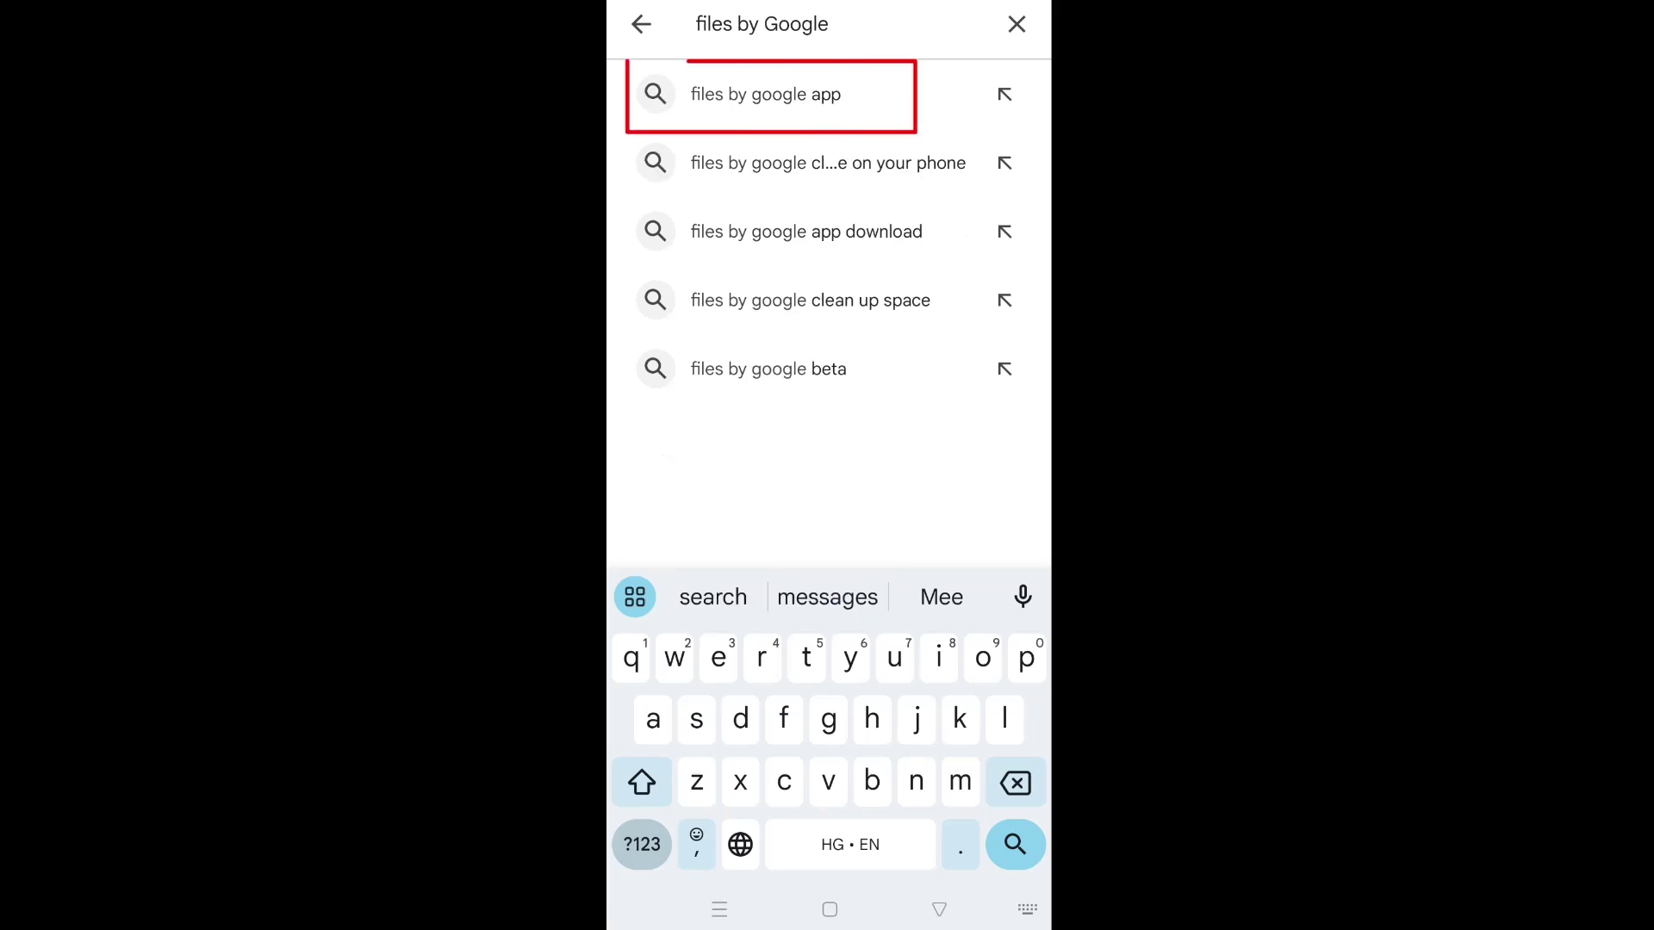
pyautogui.click(770, 95)
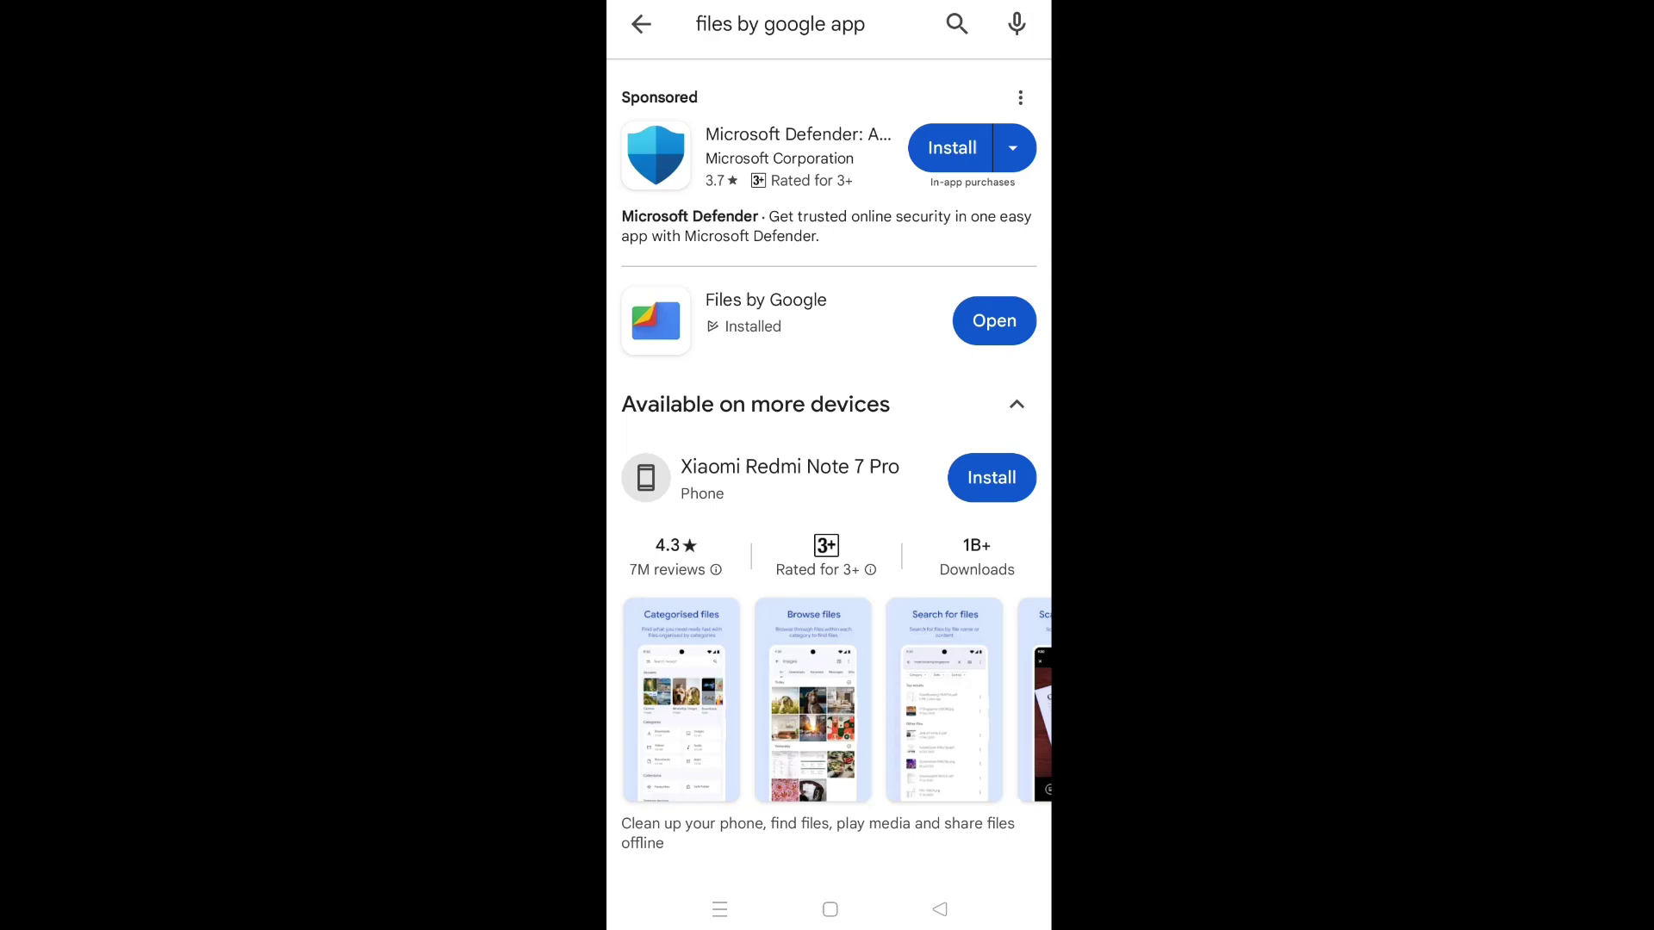
# - Open My Files from Home and search for '.zip' to list the five archives
pyautogui.click(830, 910)
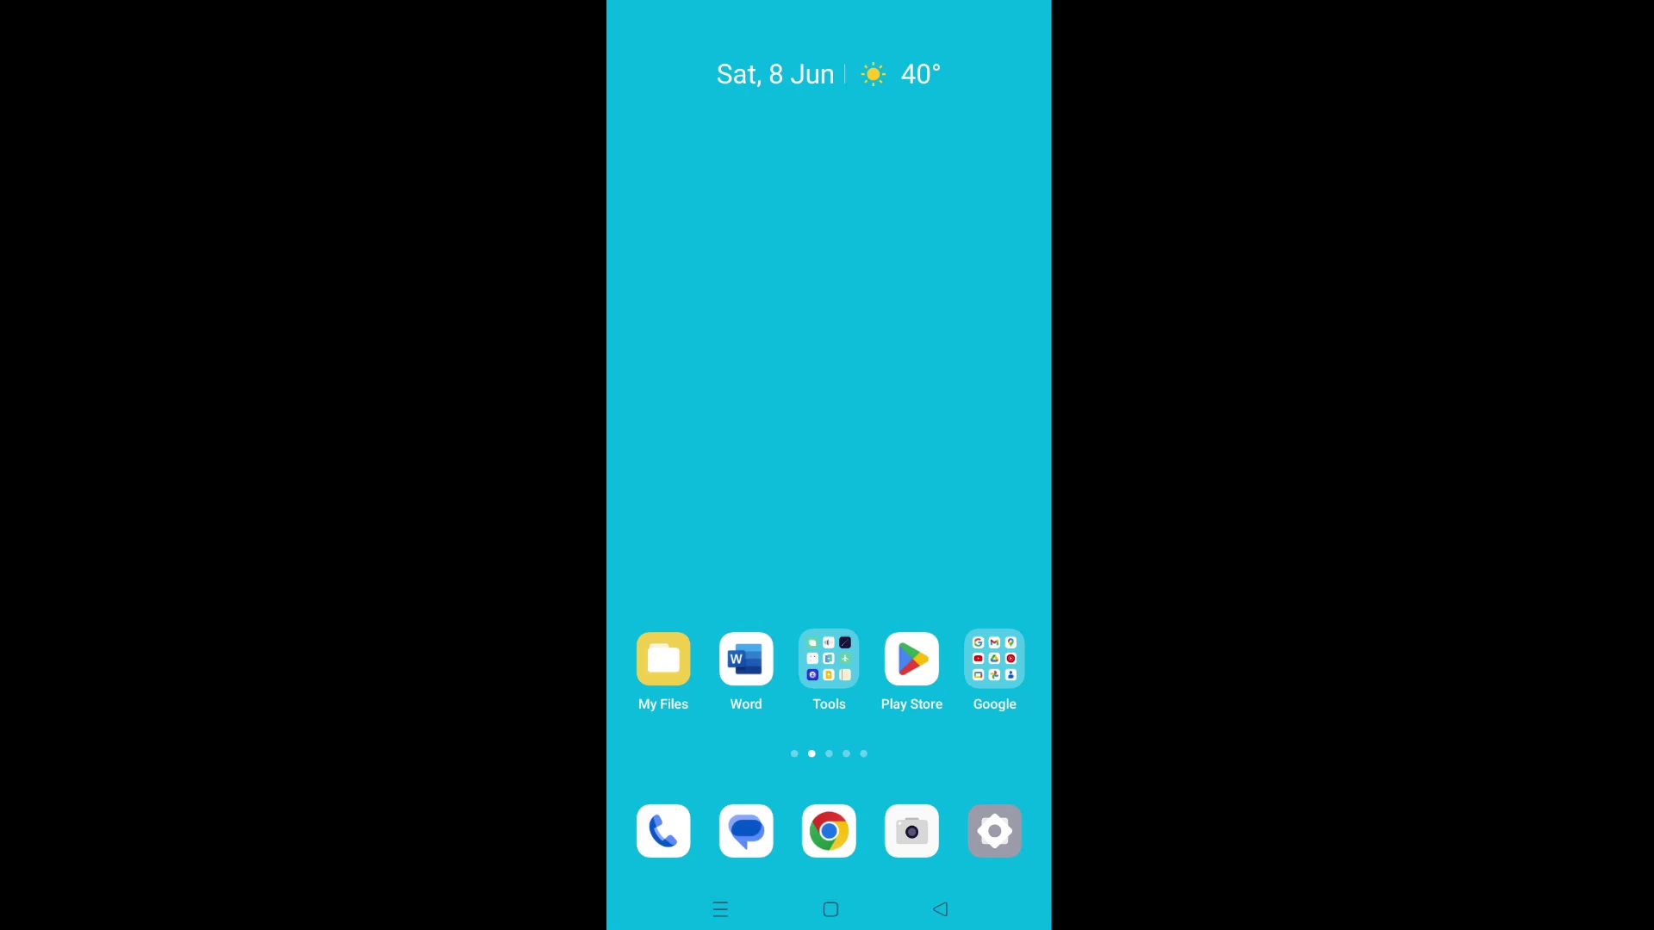
pyautogui.click(663, 659)
pyautogui.write('.')
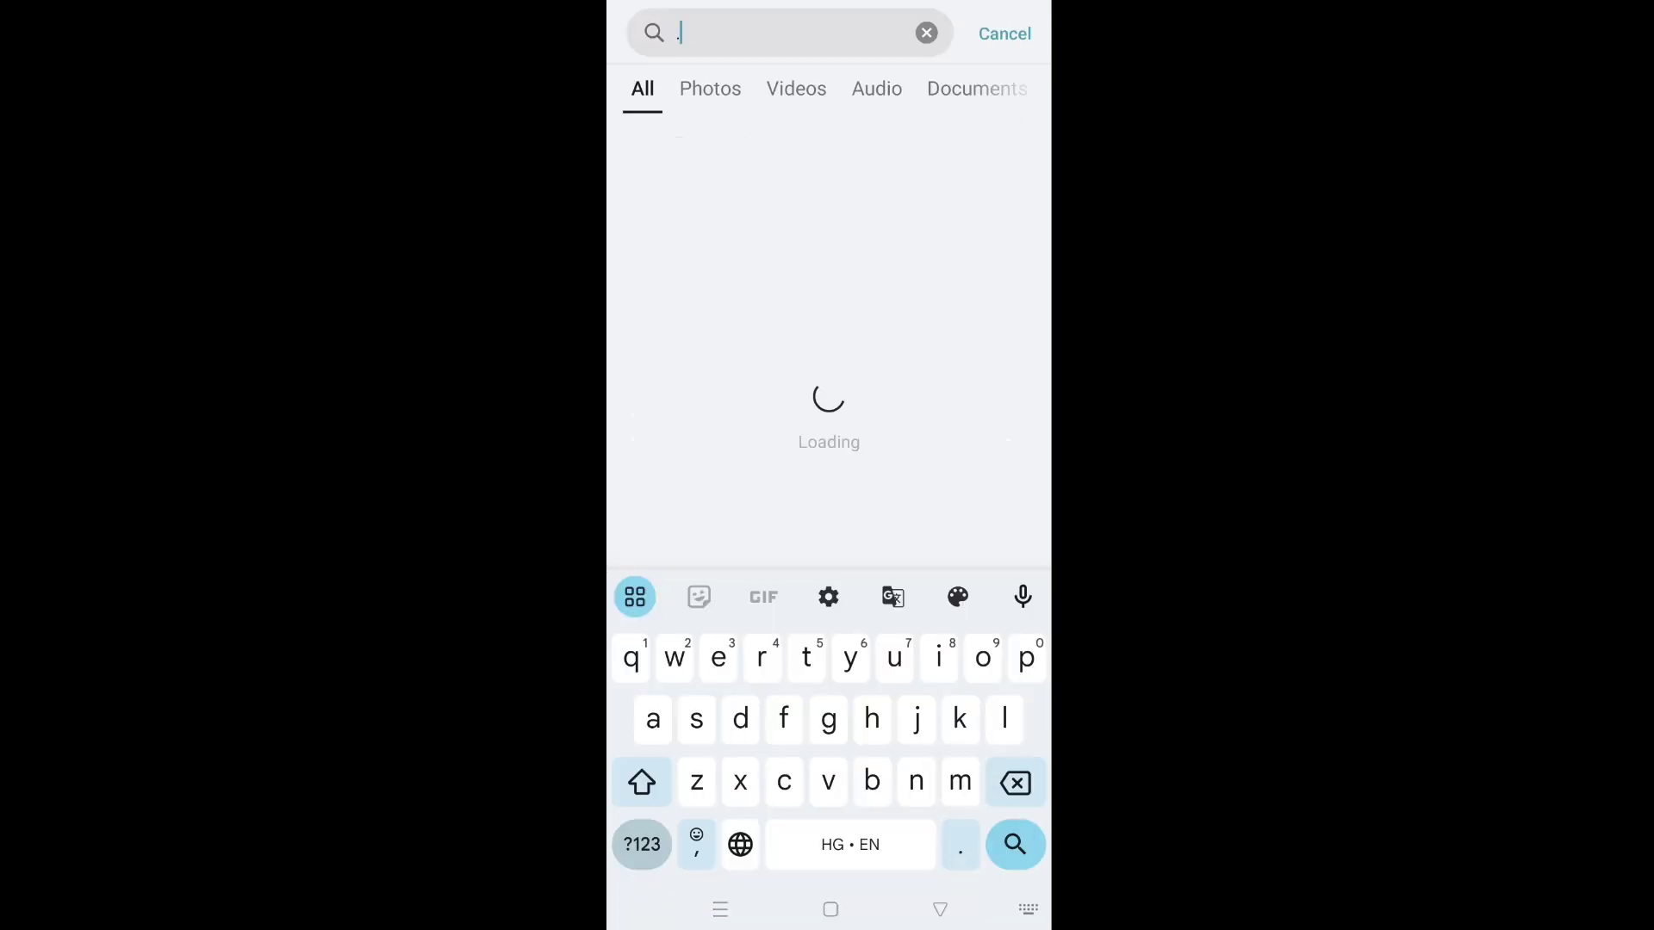
pyautogui.press('BackSpace')
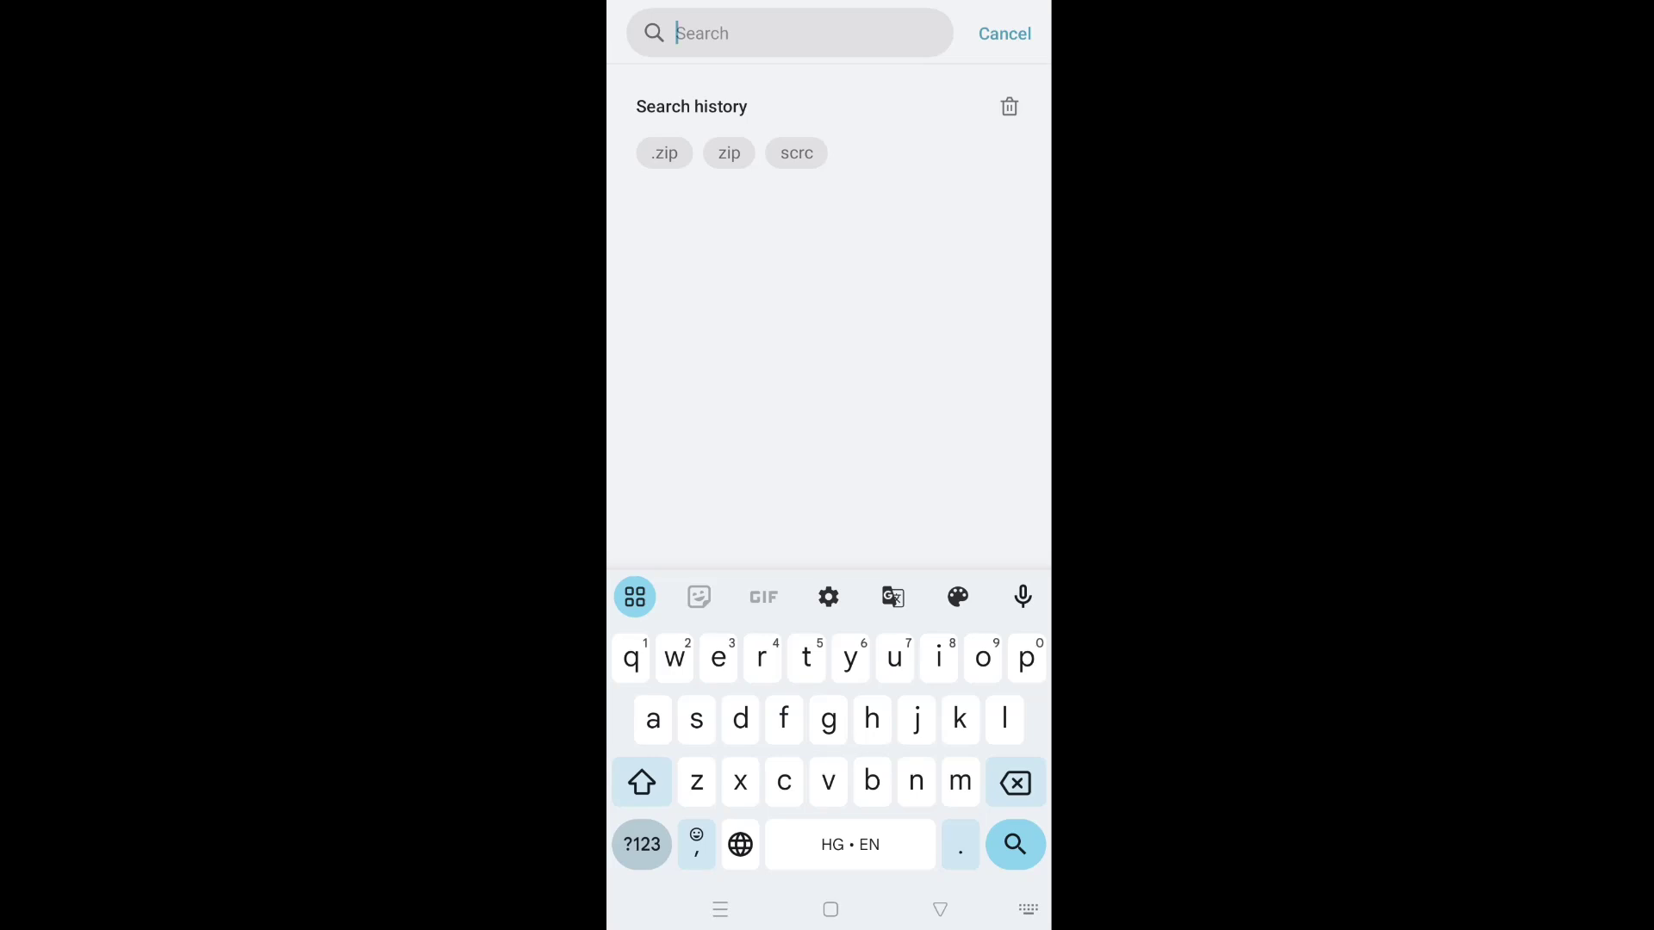
pyautogui.write('.')
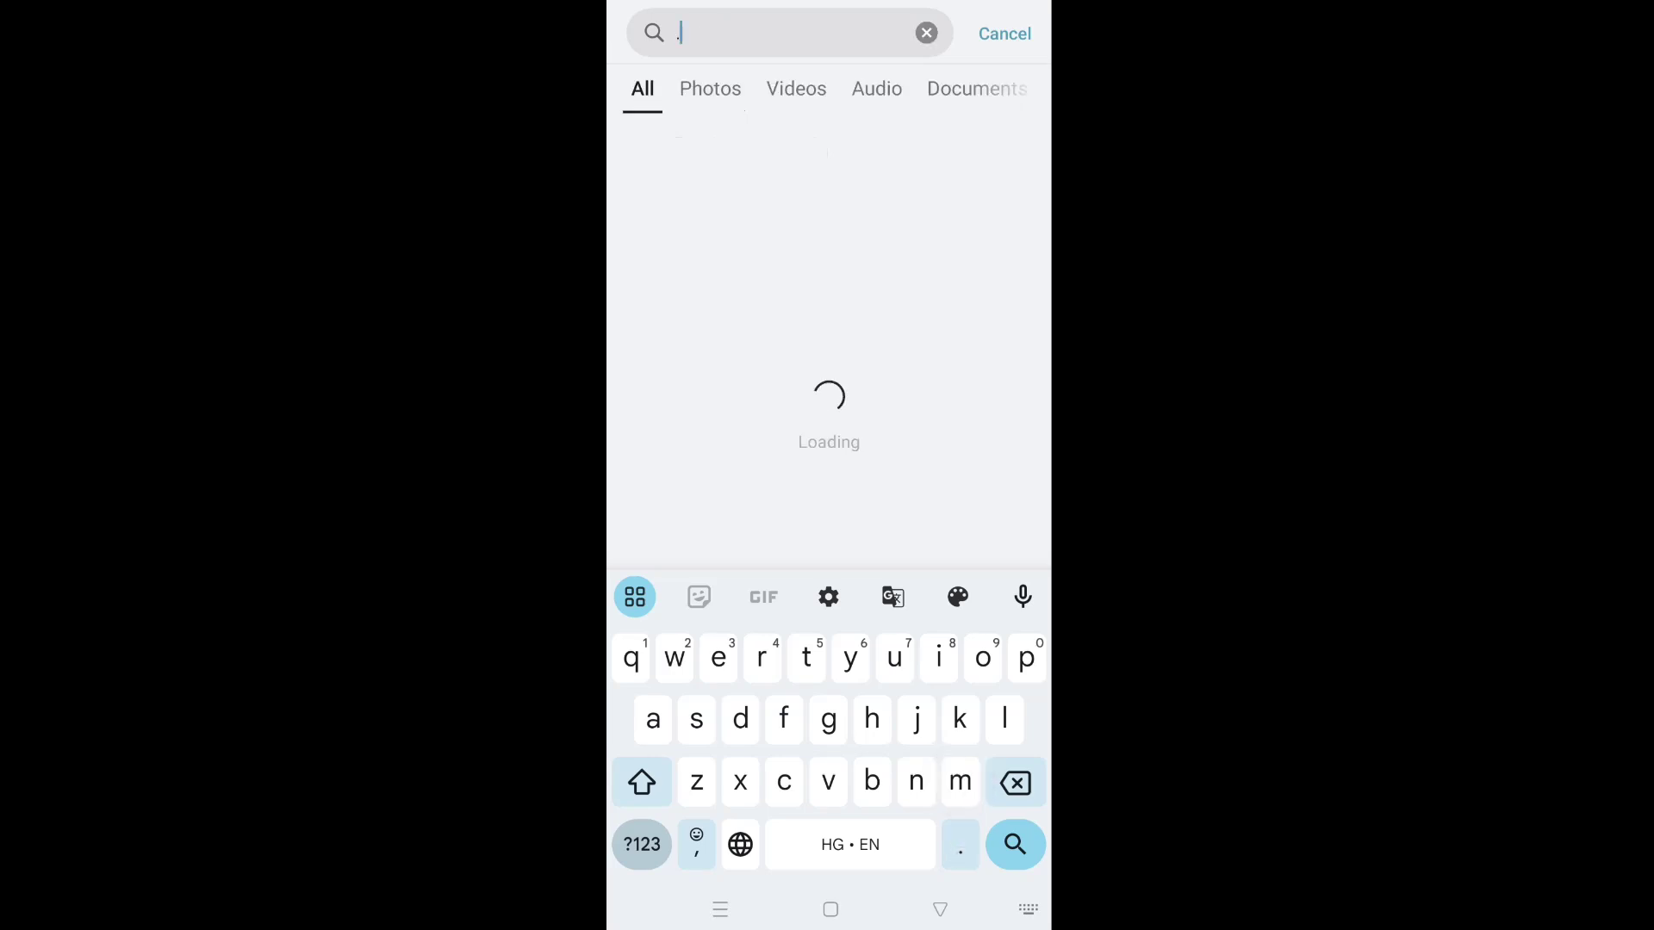
pyautogui.write('zip')
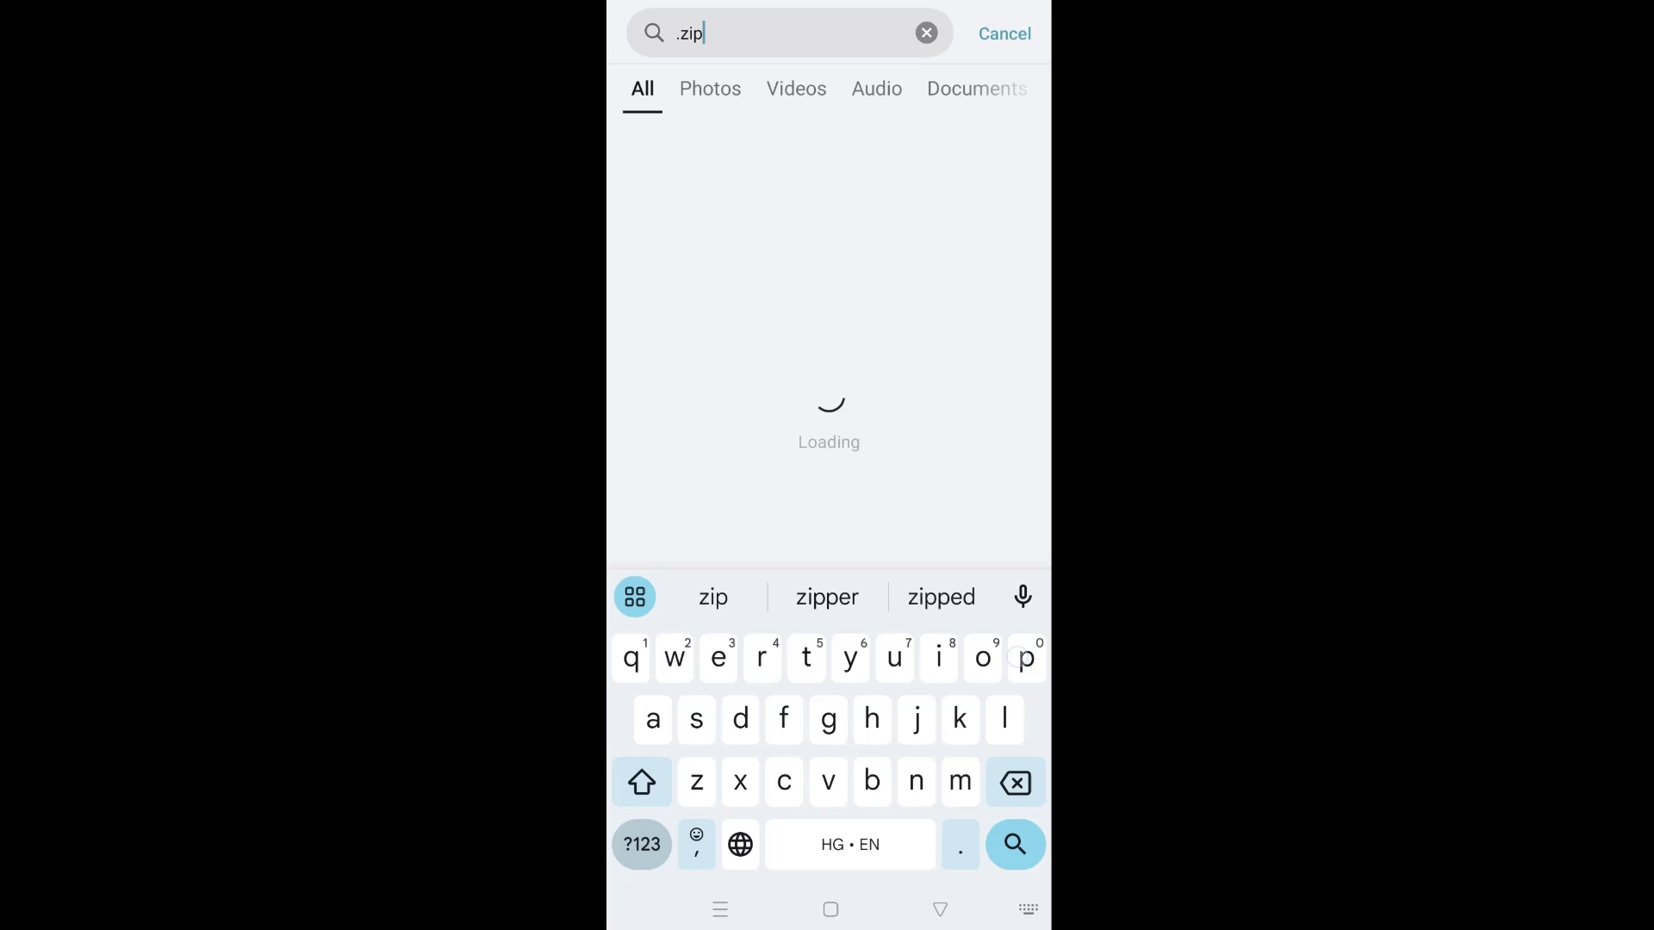
pyautogui.click(1015, 844)
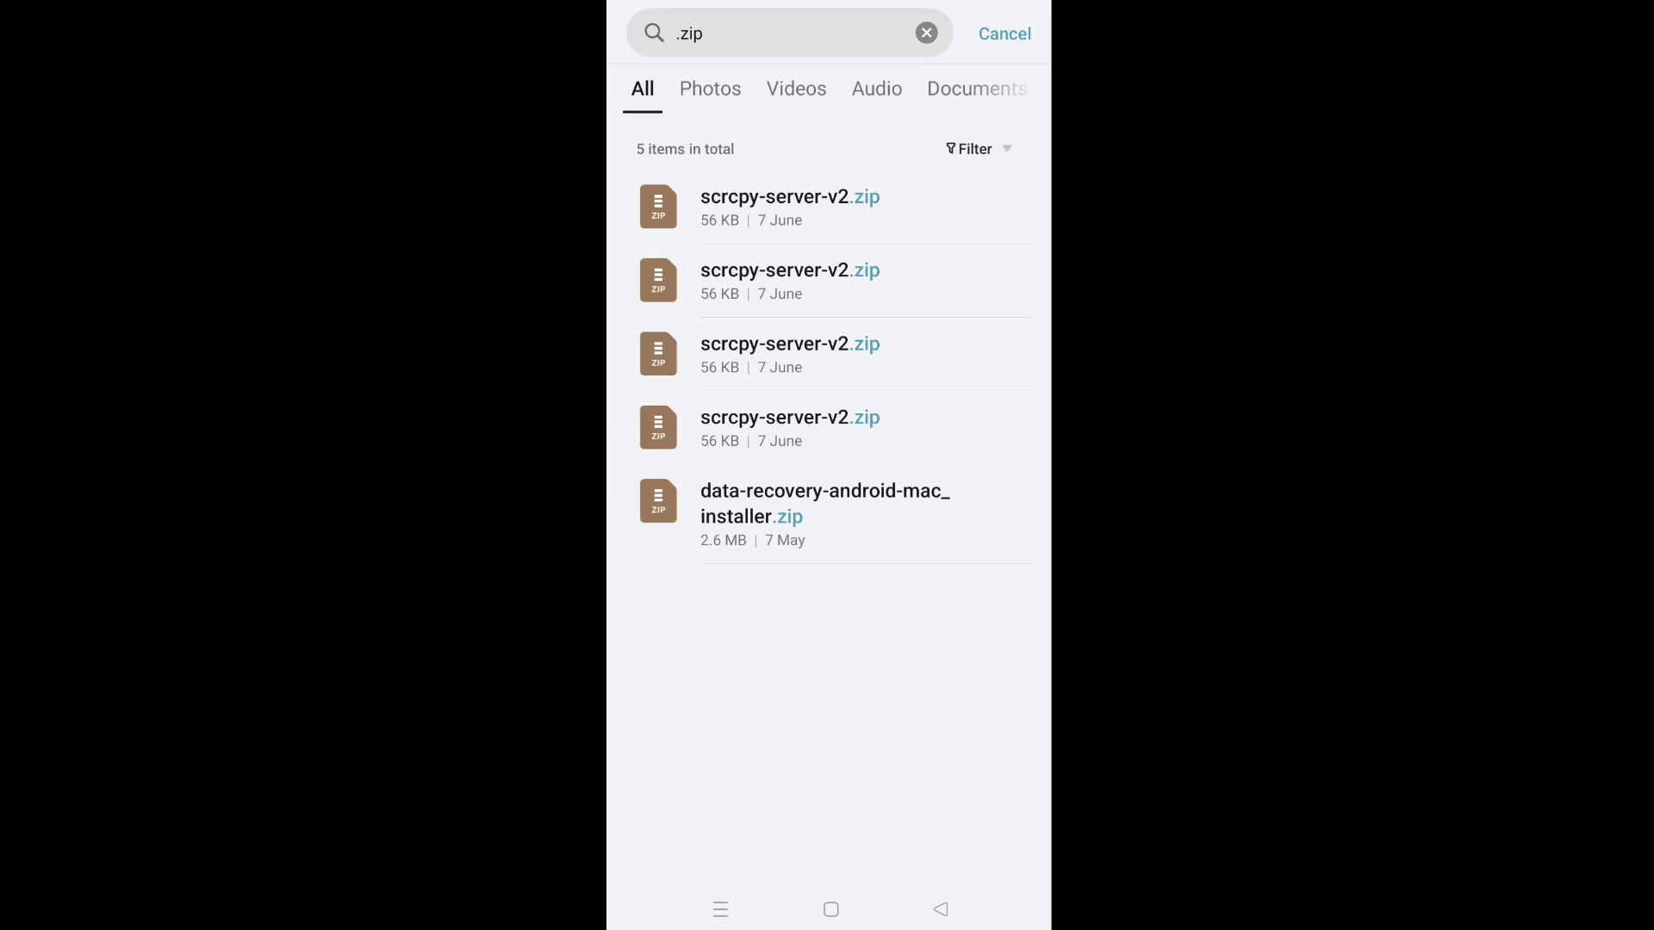
pyautogui.click(814, 214)
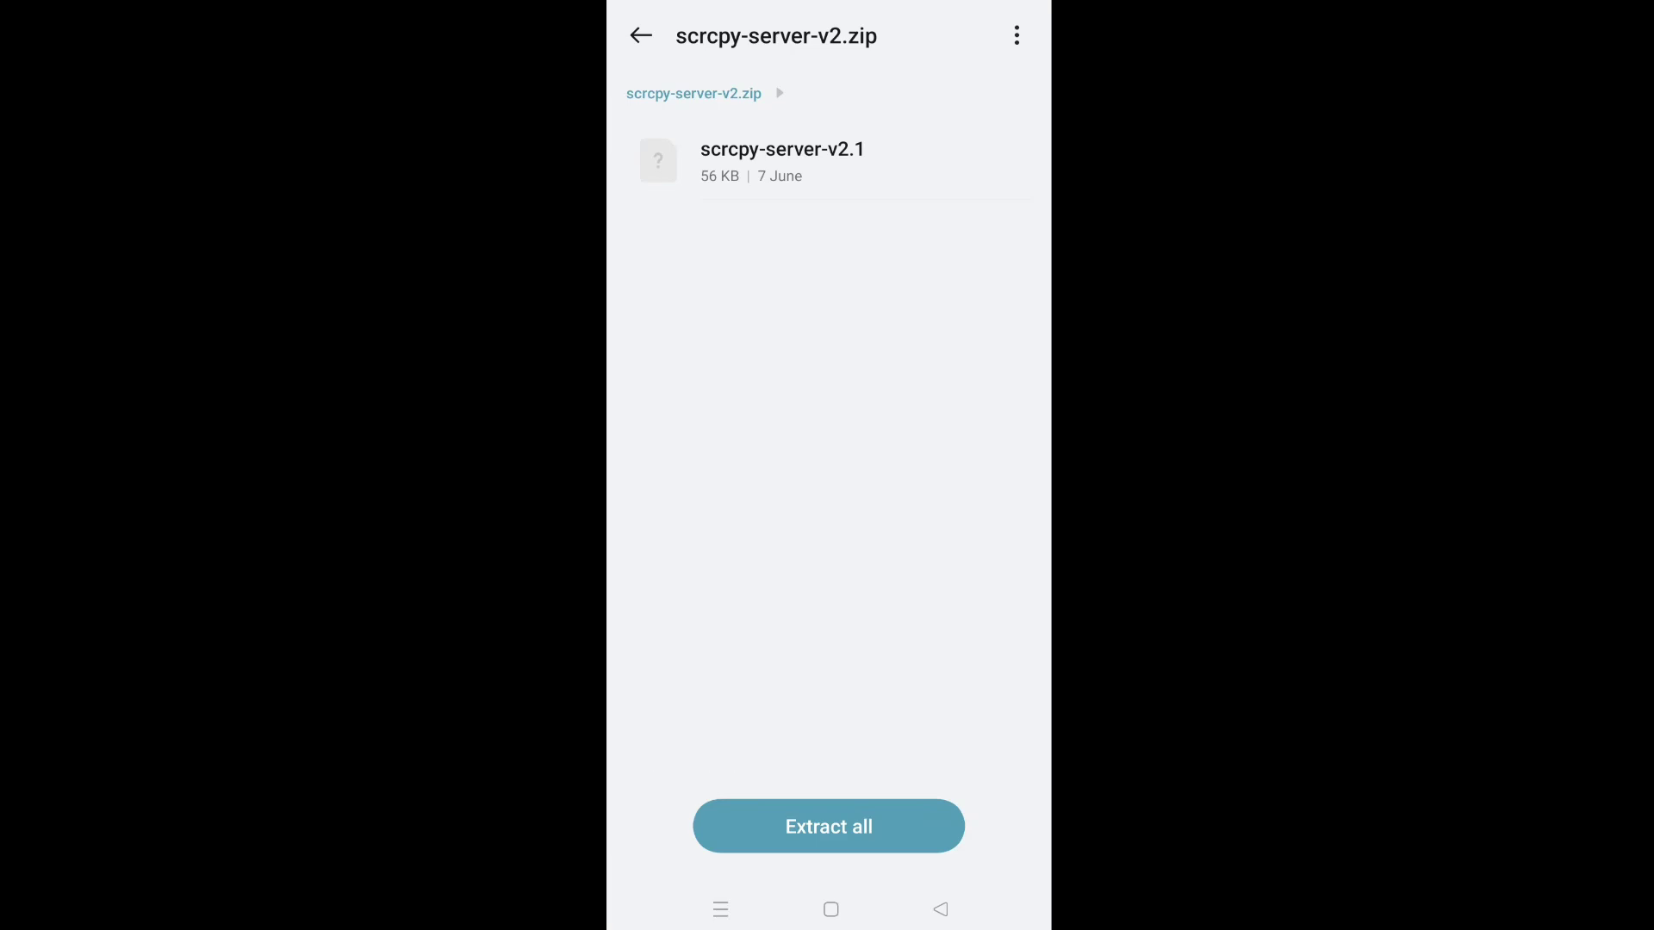
pyautogui.click(828, 826)
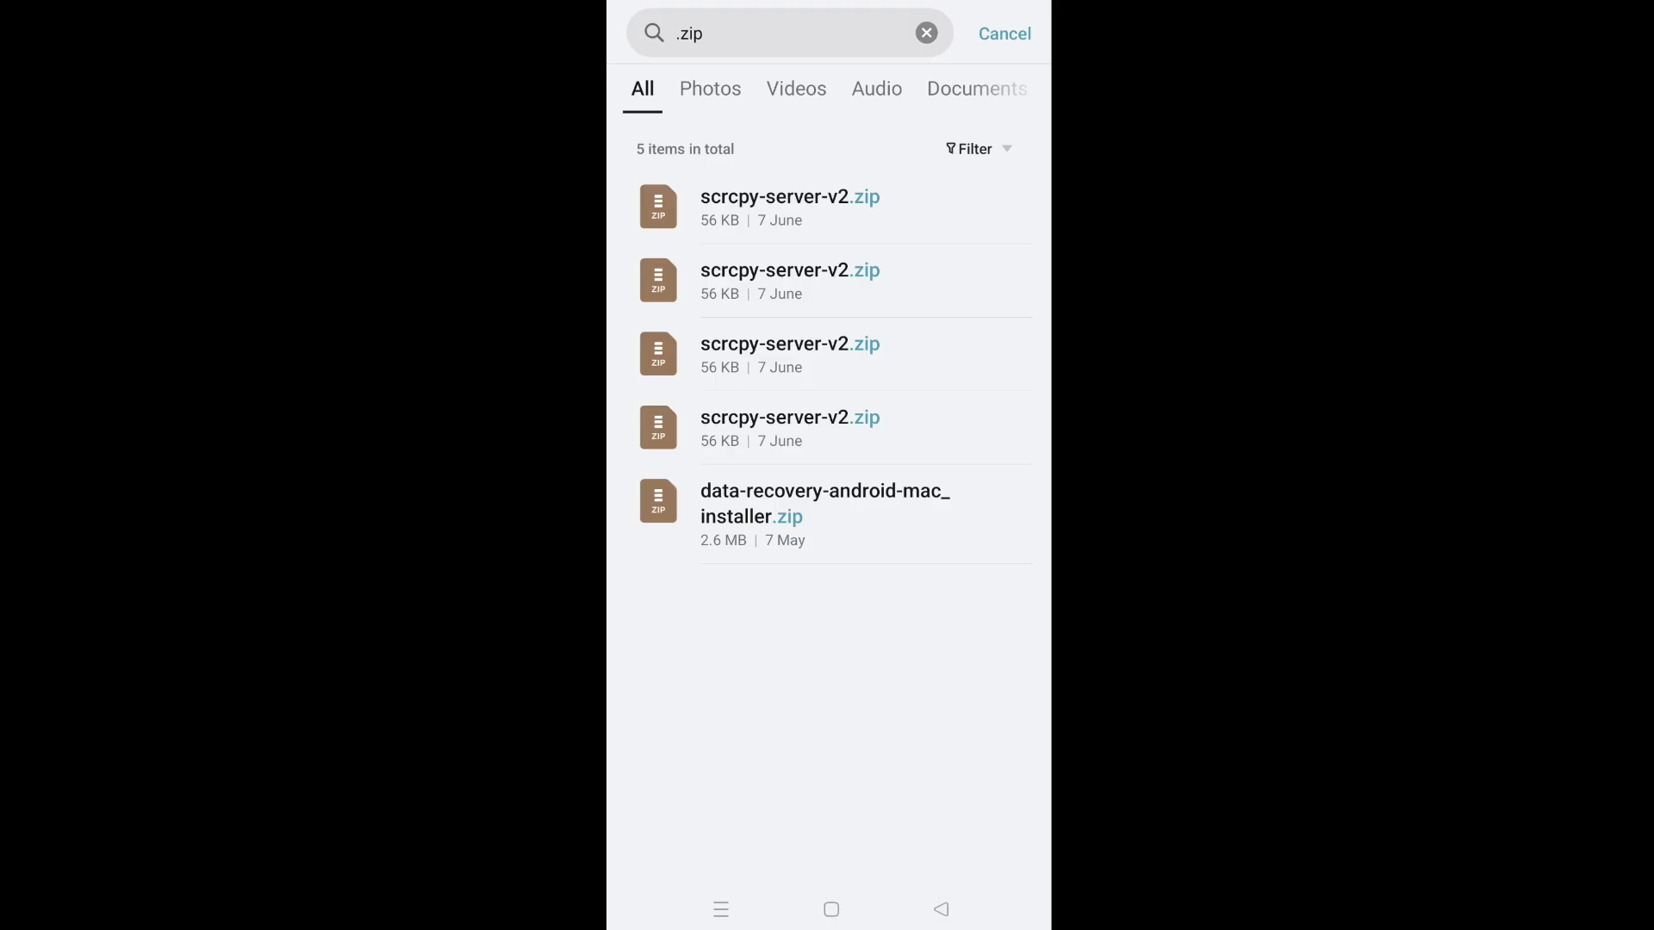
# - Extract the first scrcpy-server-v2.zip with Extract files and choose a destination
pyautogui.click(892, 217)
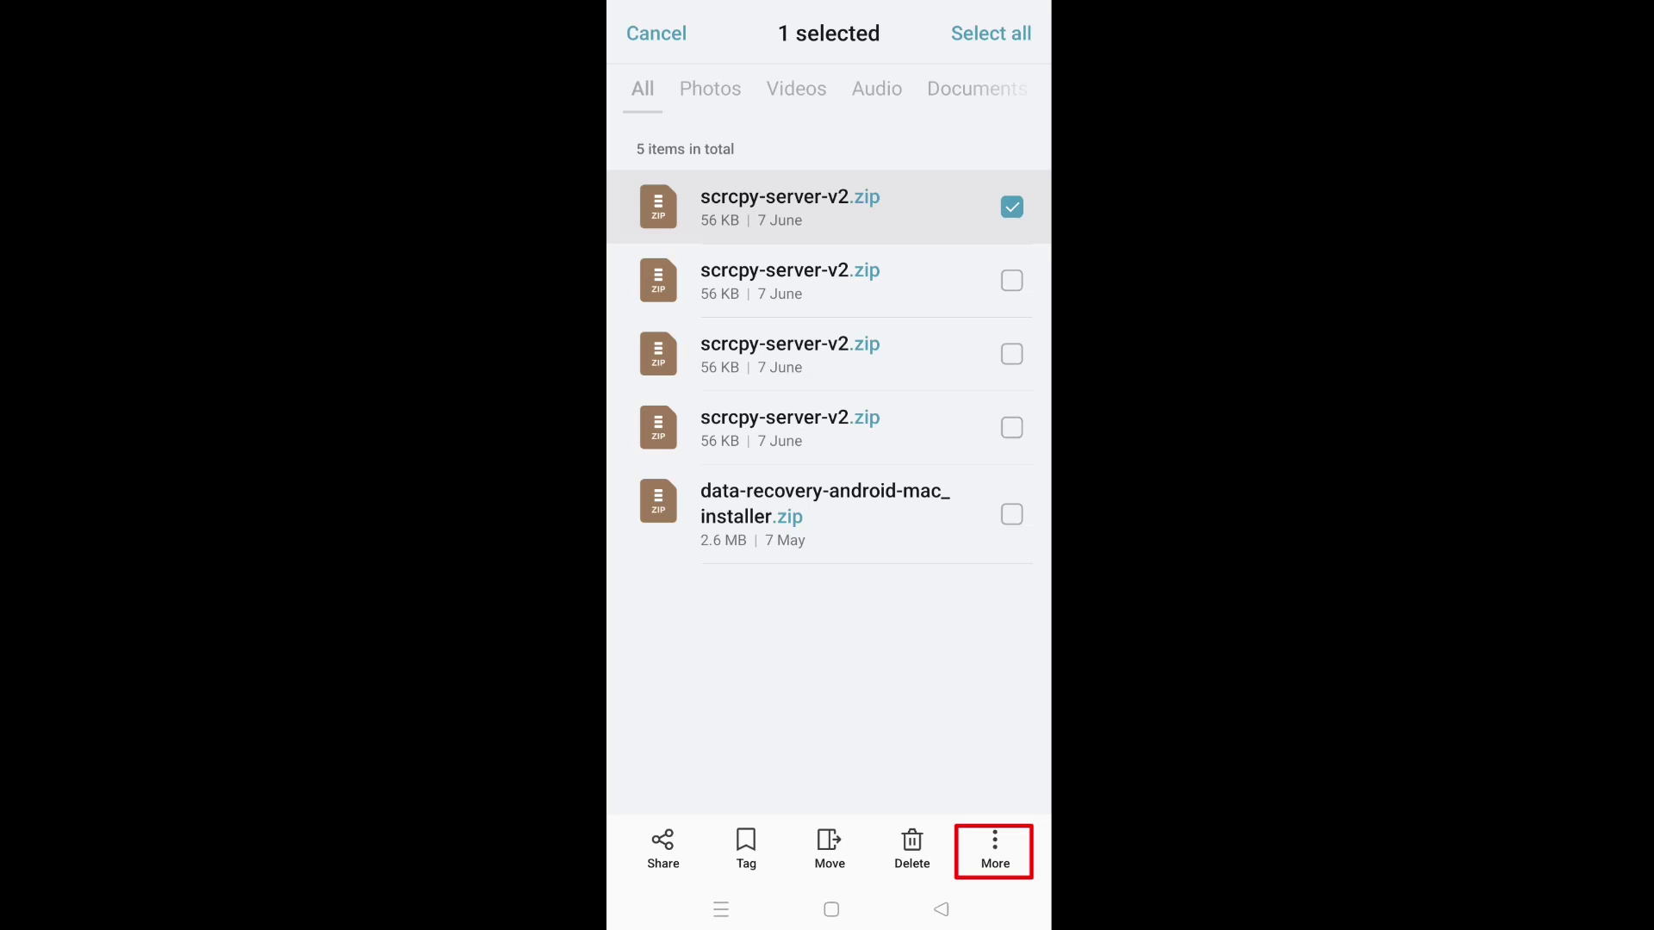
pyautogui.click(995, 848)
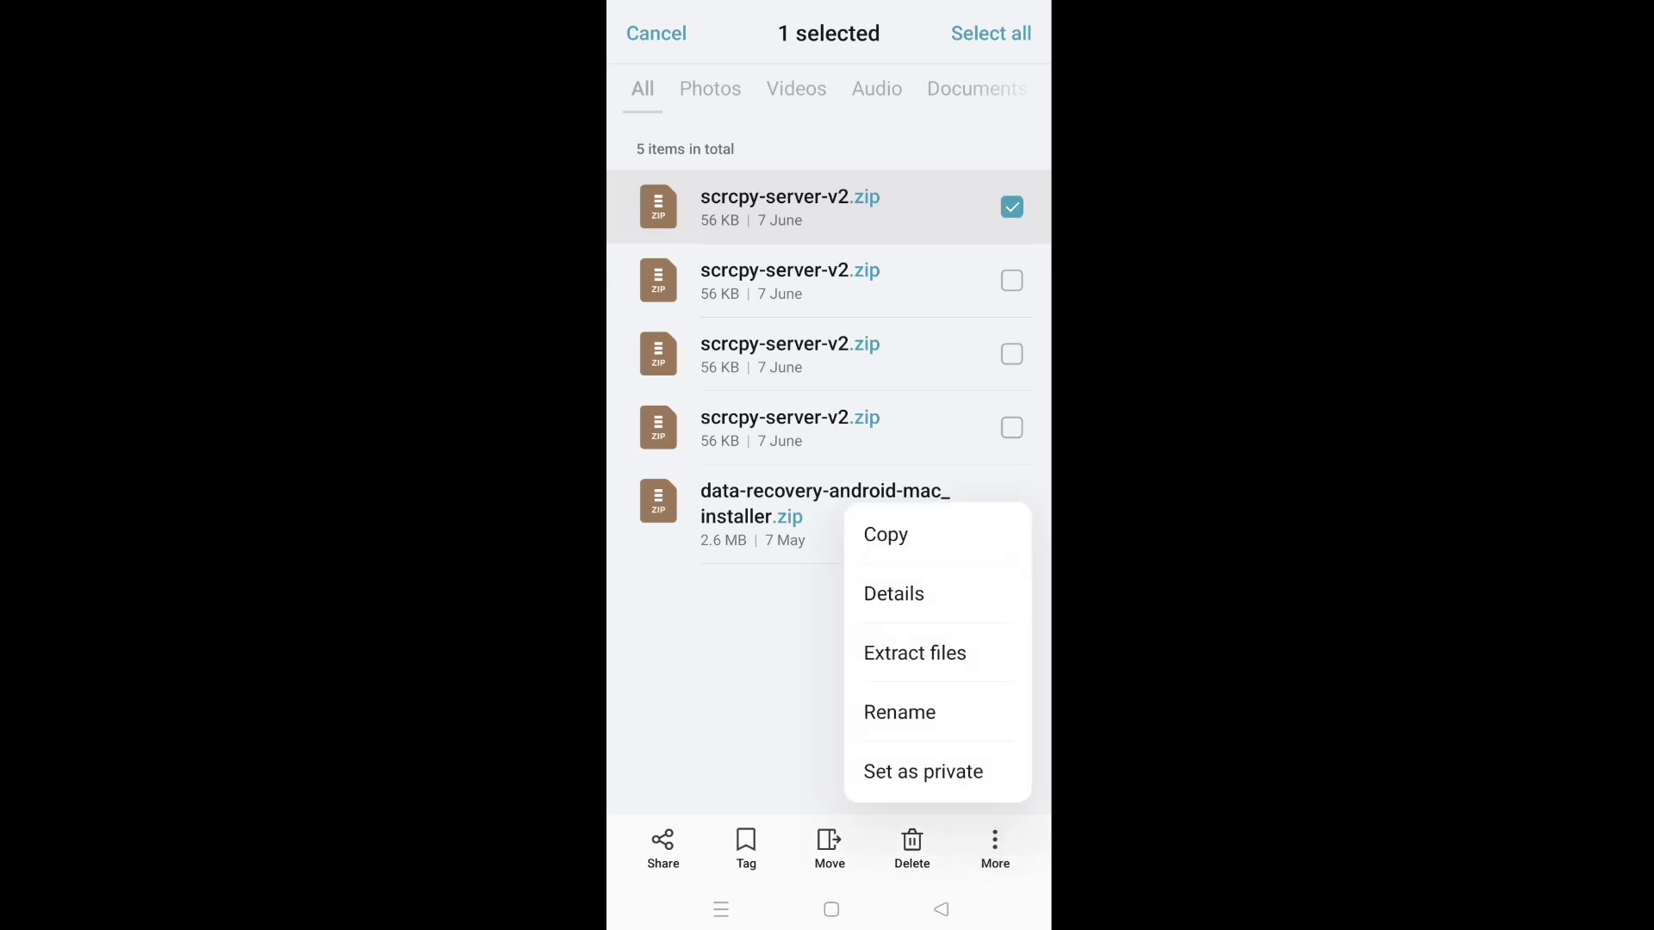
pyautogui.click(915, 653)
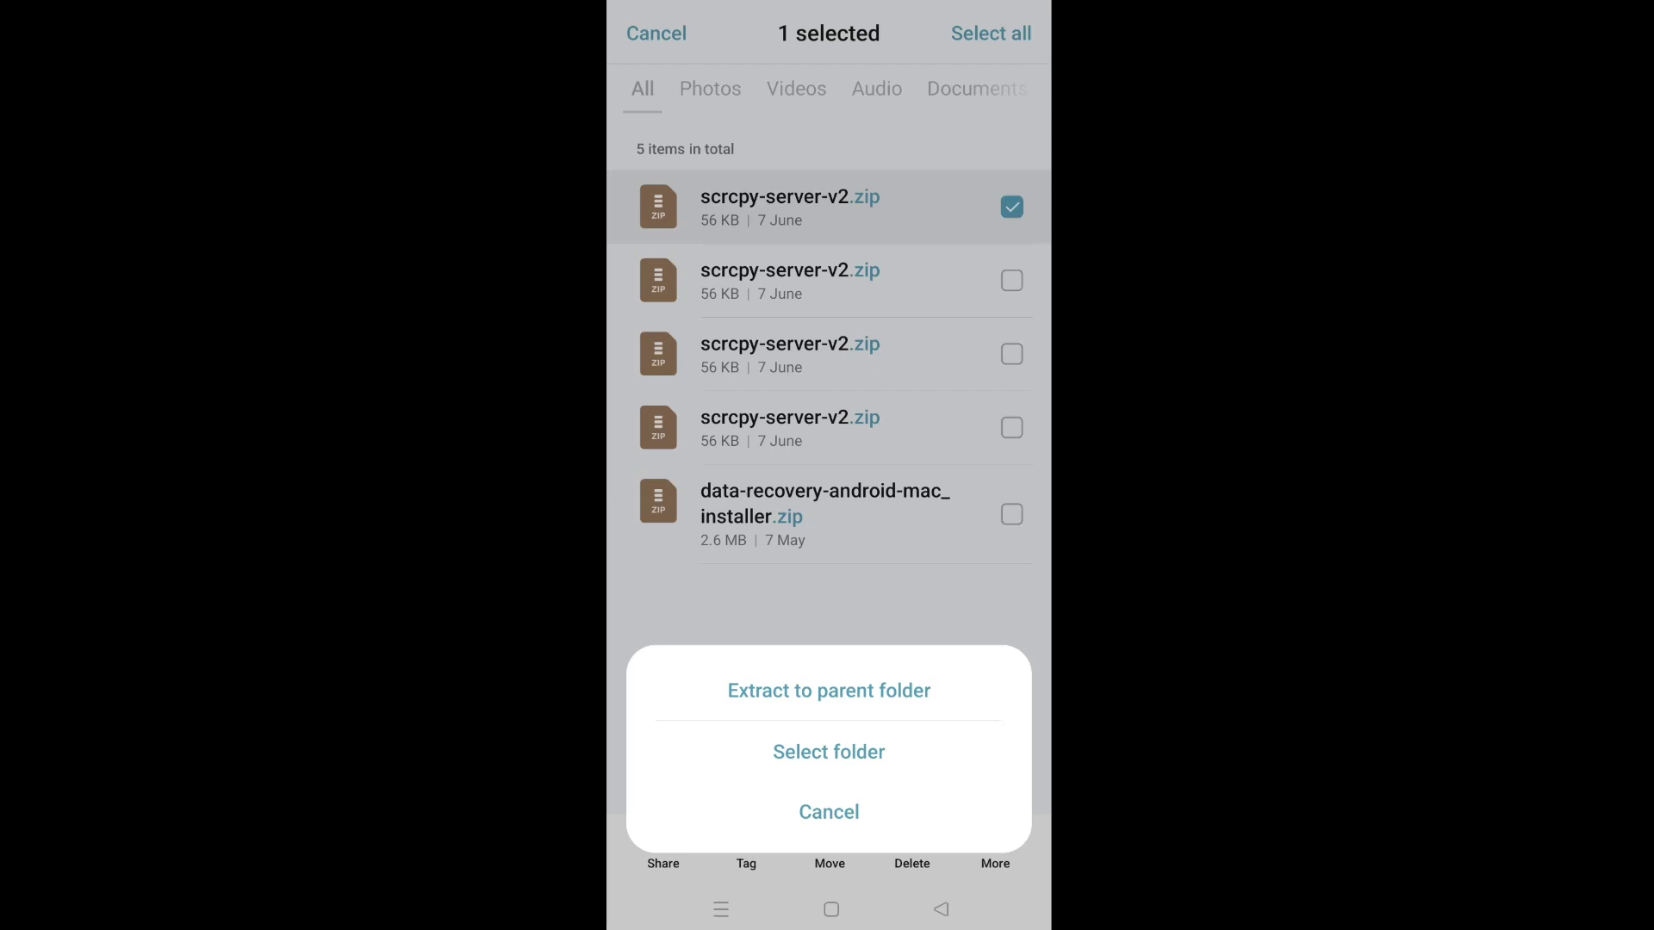
pyautogui.click(827, 690)
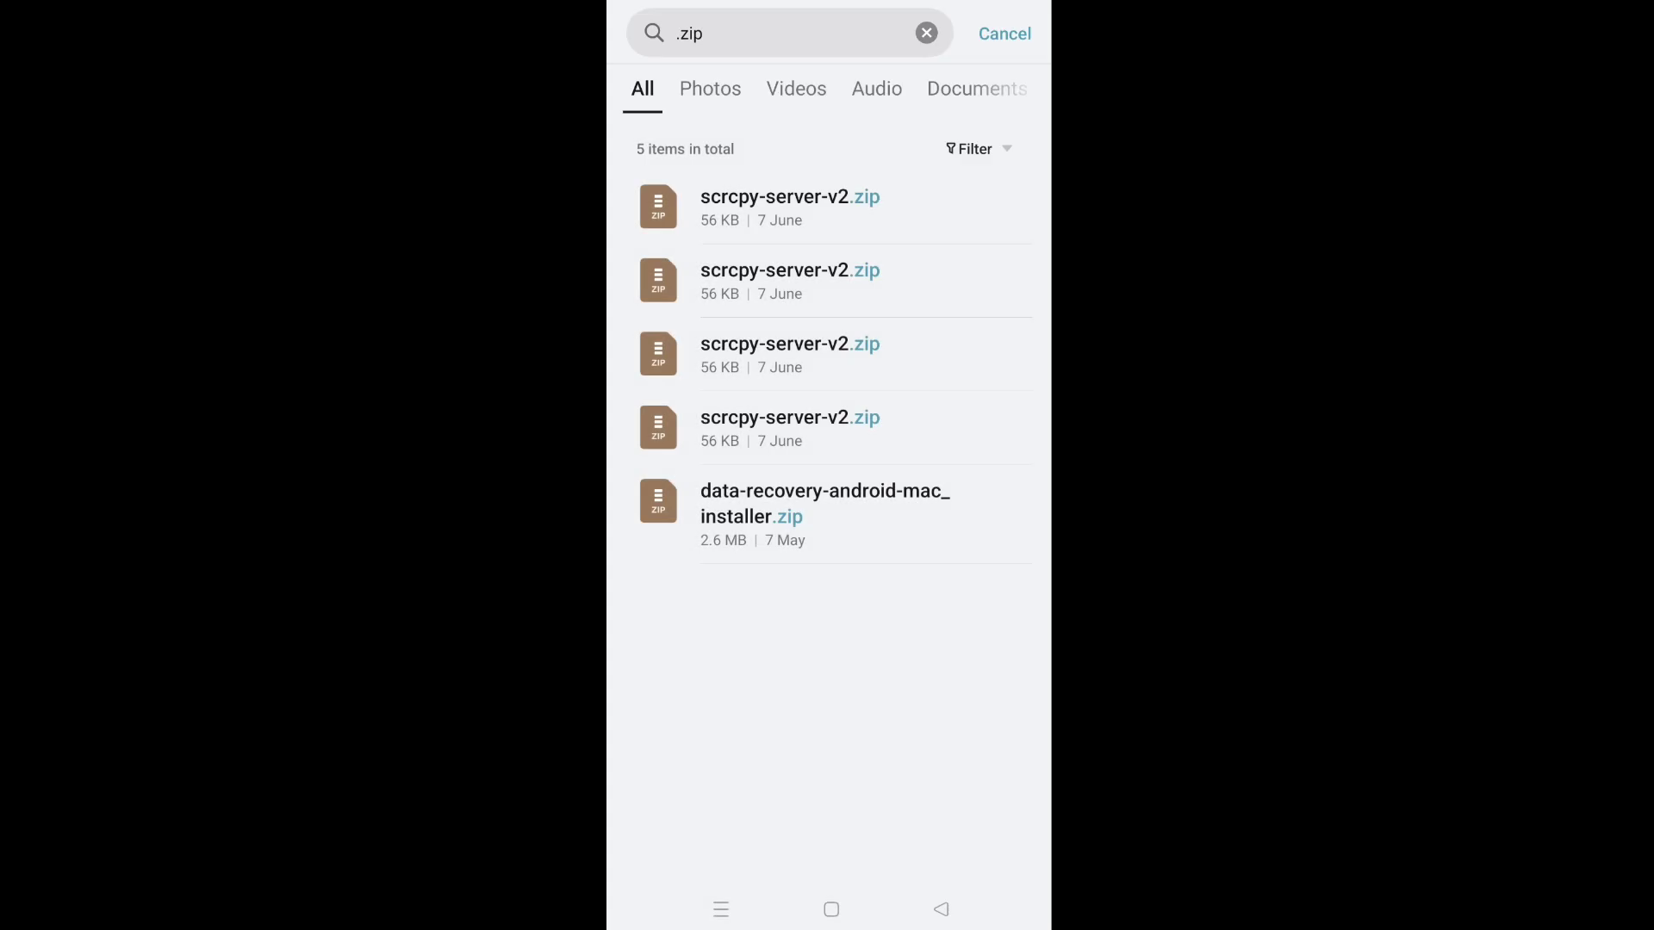